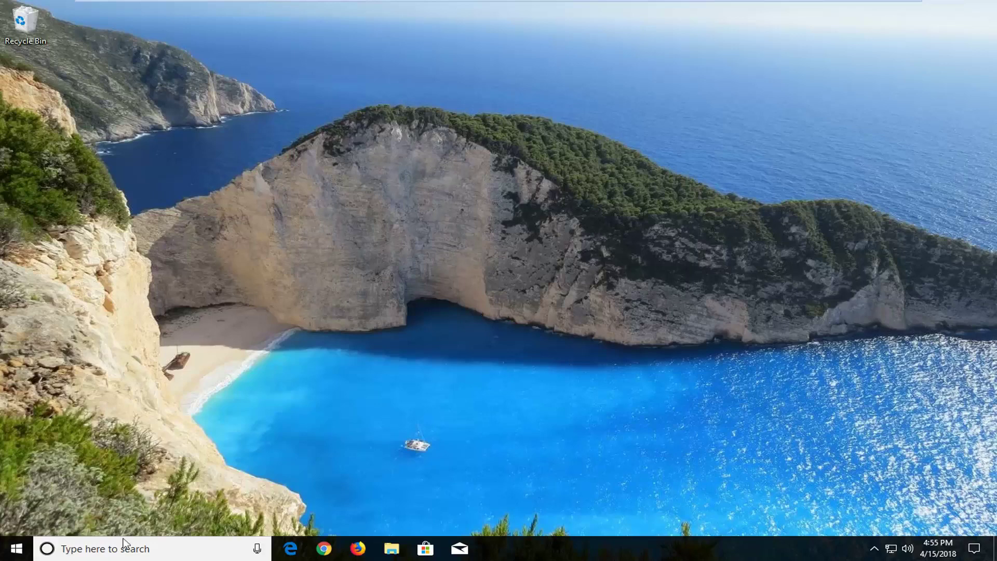
Step: Search the Start menu for 'reset'
left_click(8, 556)
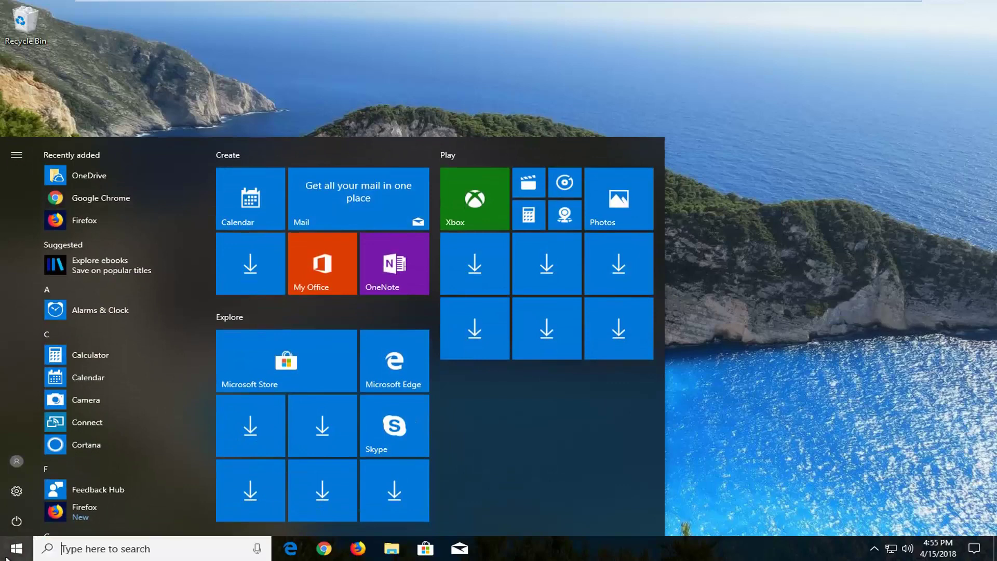
type("reset")
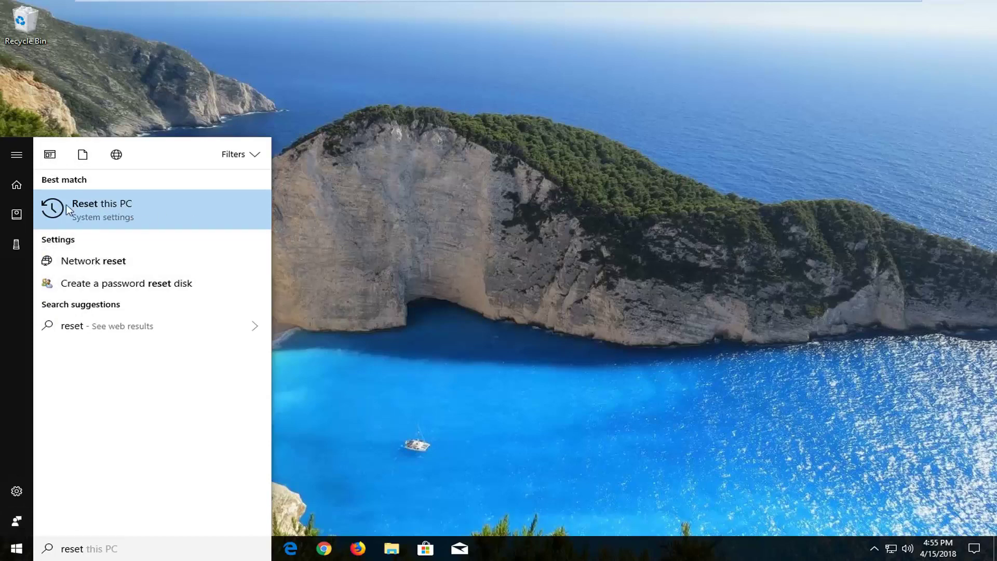
Step: Open the Reset this PC result in Recovery settings and choose Get started
left_click(127, 215)
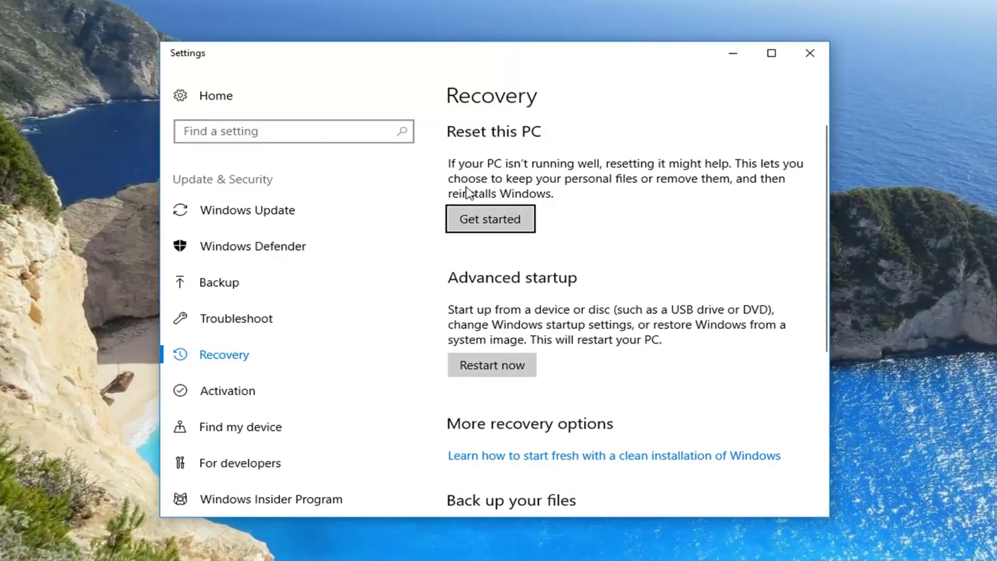
left_click(472, 218)
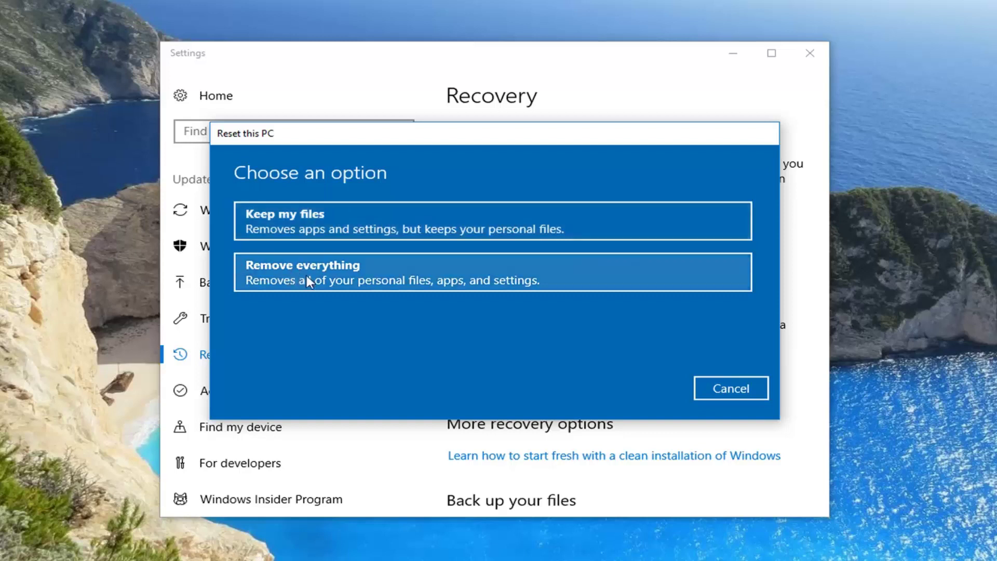
Step: Reset the PC with Remove everything and Just remove my files, without cleaning the drive
left_click(377, 283)
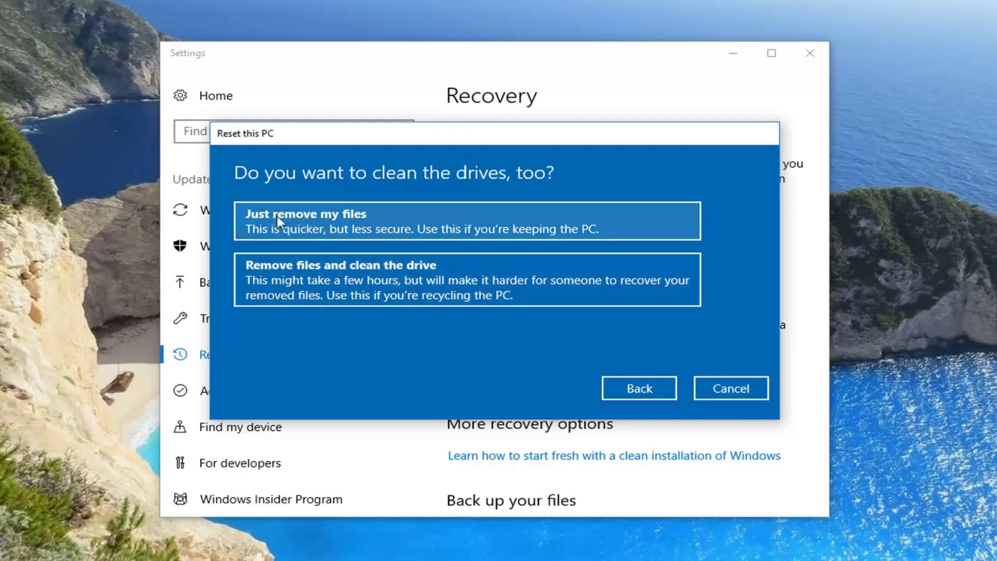
left_click(455, 225)
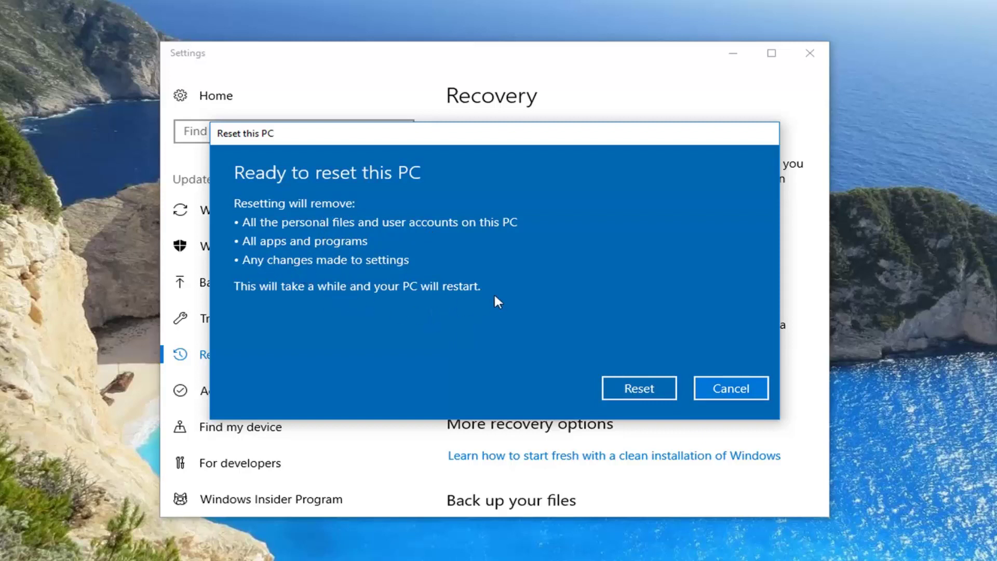
left_click(624, 385)
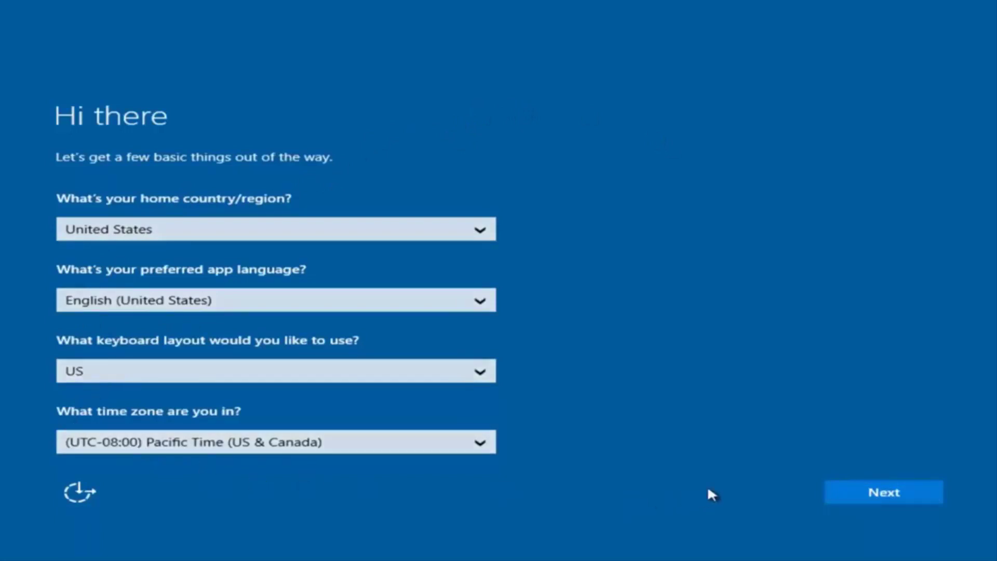
Step: Keep the United States, English and US keyboard setup choices and accept the license terms
left_click(887, 496)
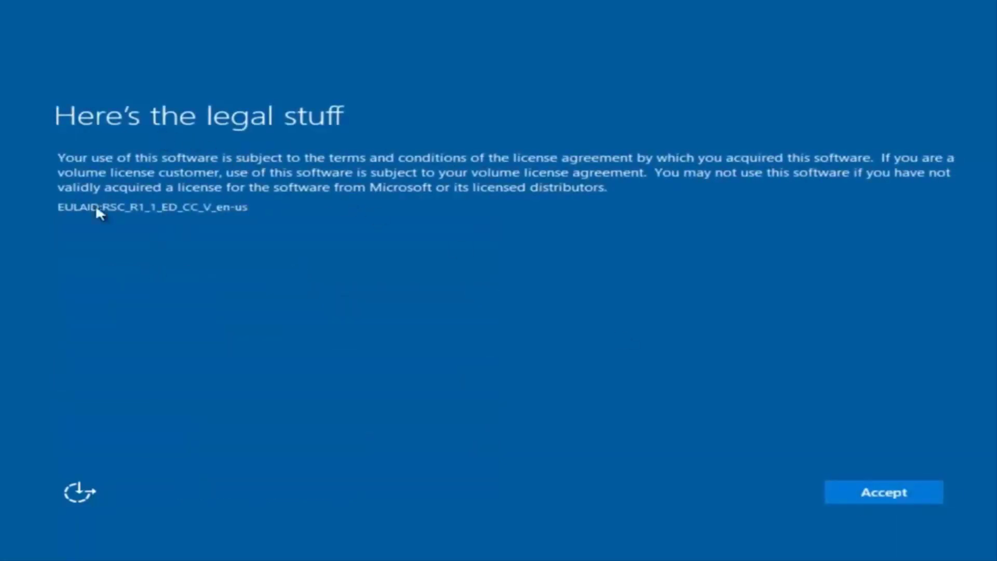
left_click(896, 492)
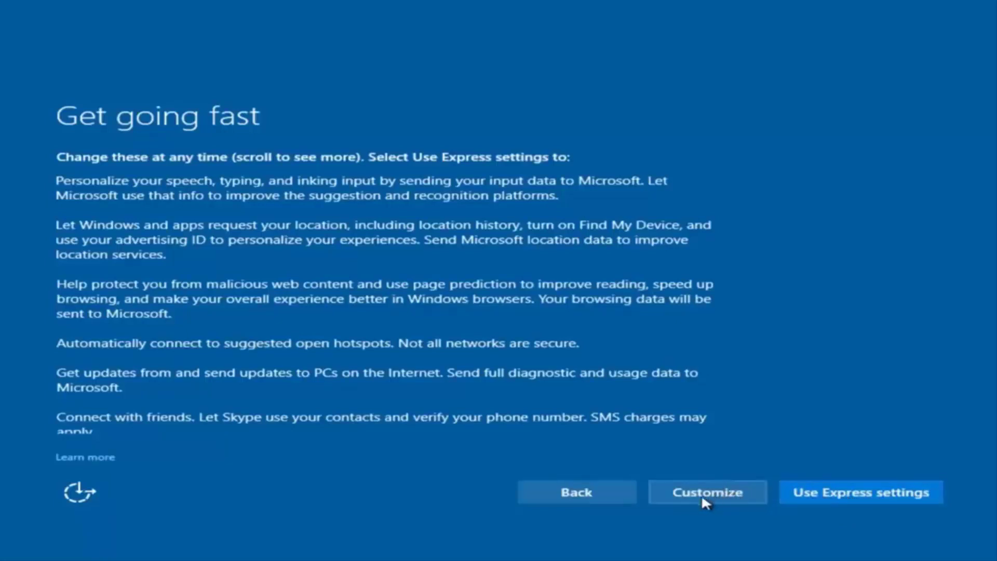
Step: Choose to customize privacy settings and turn off personalized speech, typing and inking input
left_click(714, 491)
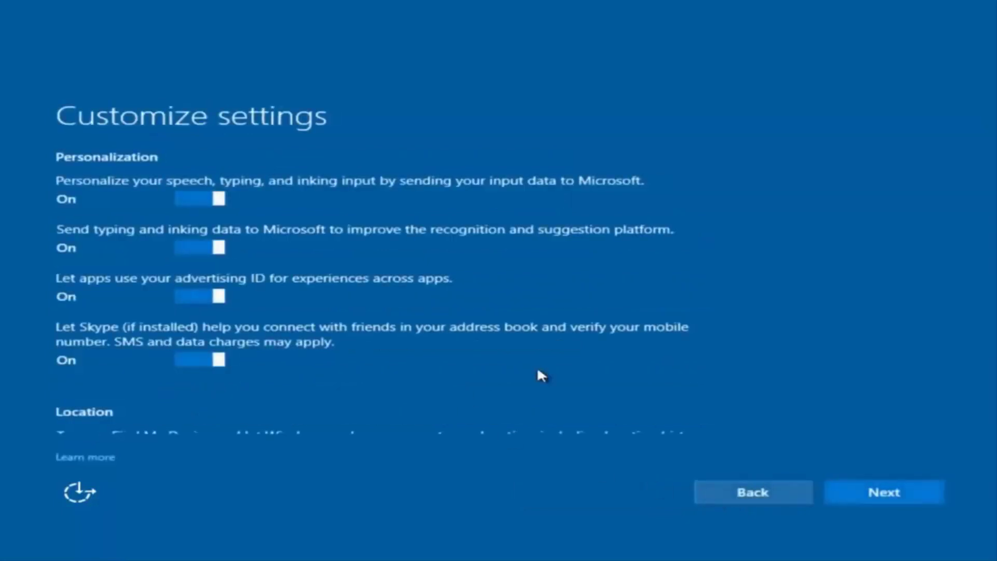
scroll(288, 244, "down", 1)
scroll(286, 255, "up", 2)
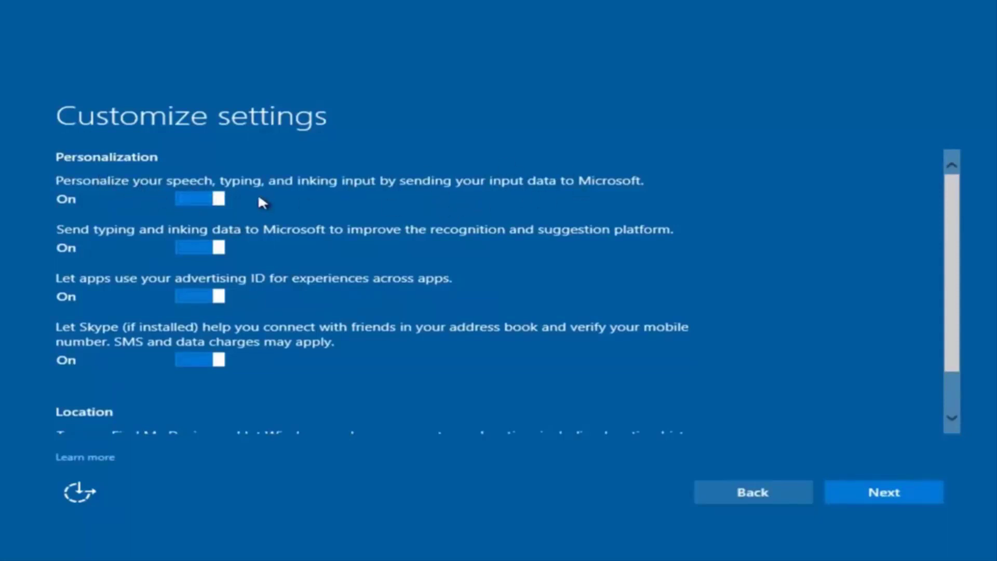
left_click(204, 197)
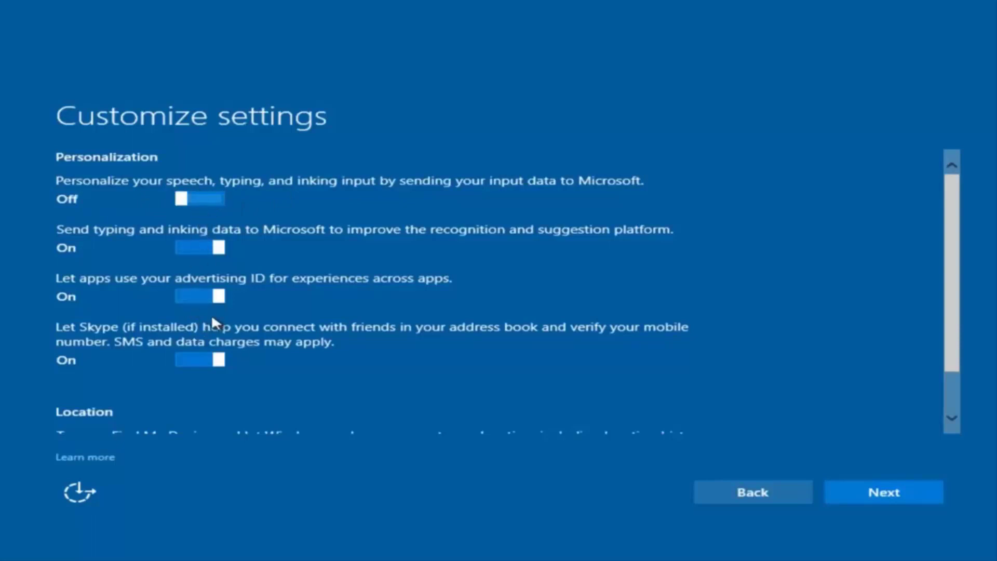
scroll(207, 315, "down", 2)
scroll(233, 301, "up", 2)
scroll(229, 343, "down", 2)
scroll(259, 311, "up", 2)
Step: Keep the connectivity, error reporting, browser, protection and update settings at their defaults
left_click(866, 498)
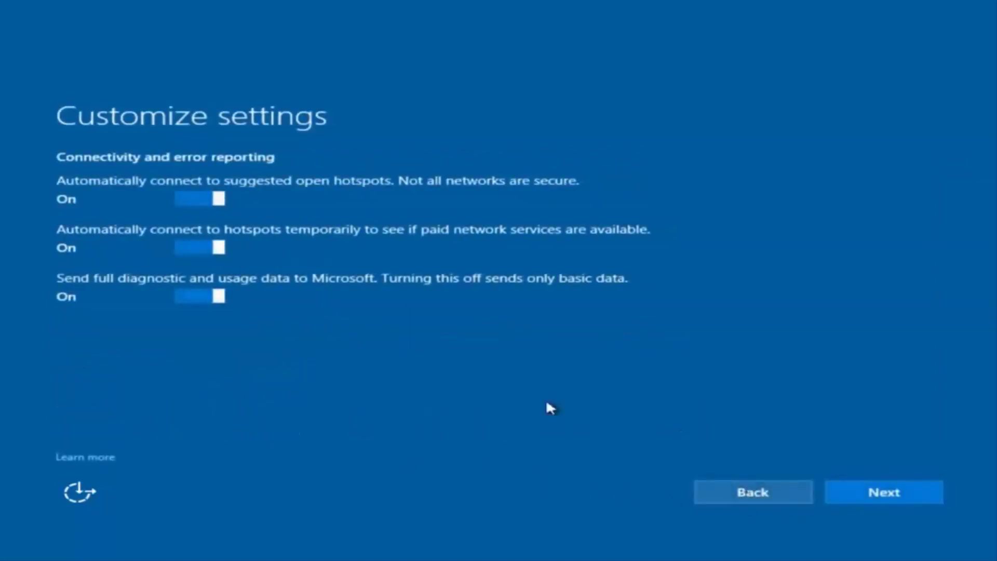
left_click(884, 496)
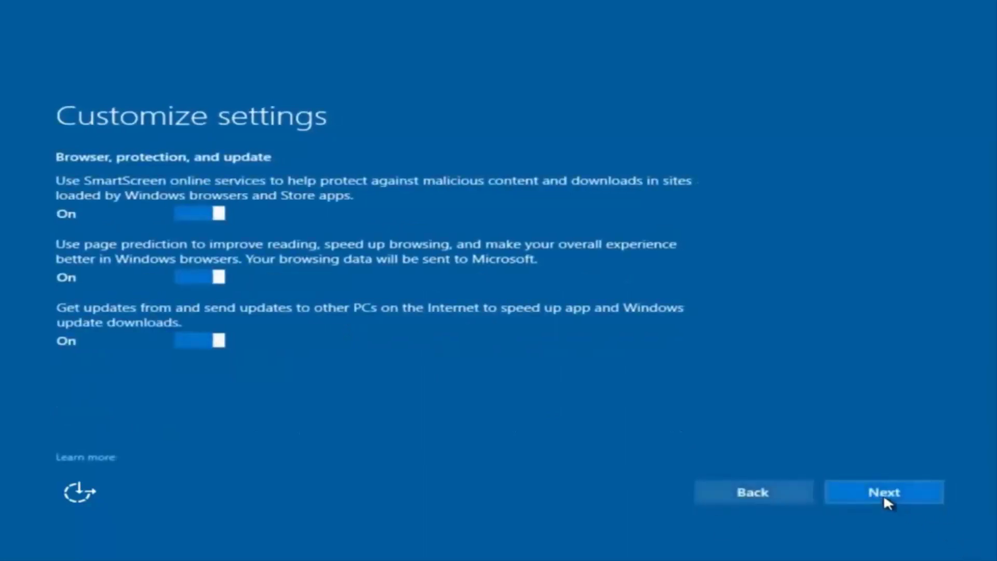
left_click(874, 497)
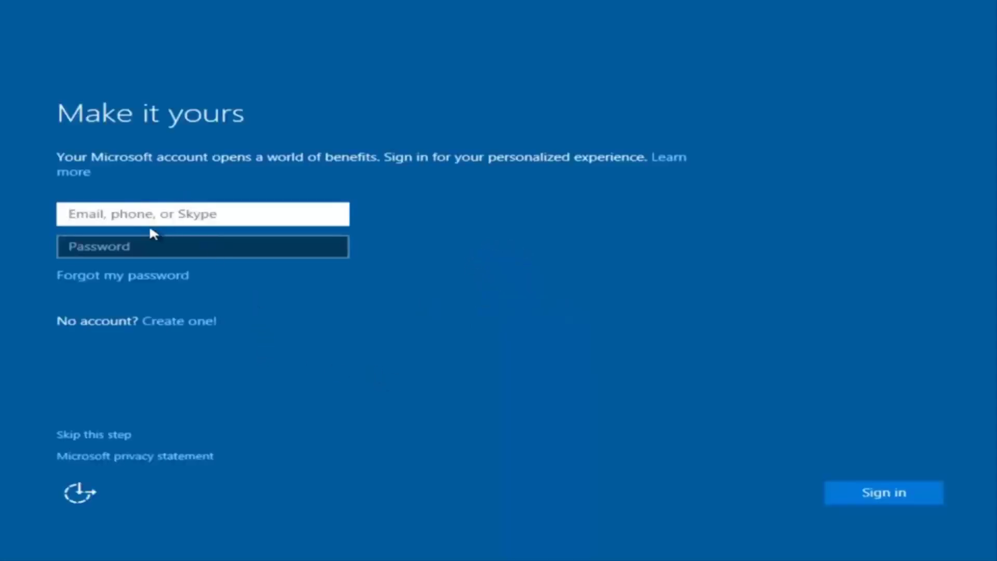
Step: Skip Microsoft sign-in and enter 'example' as the local account user name
left_click(254, 191)
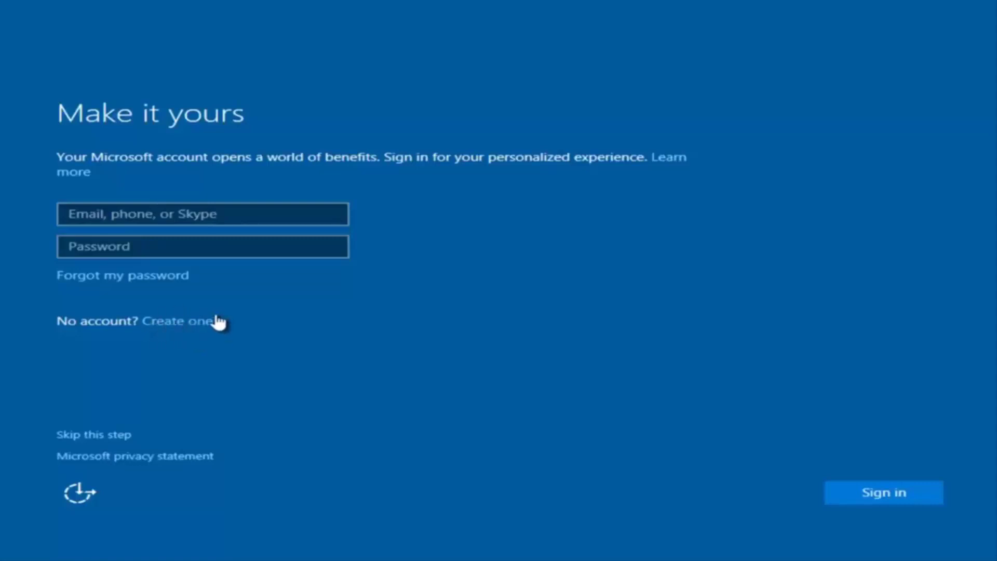
left_click(100, 437)
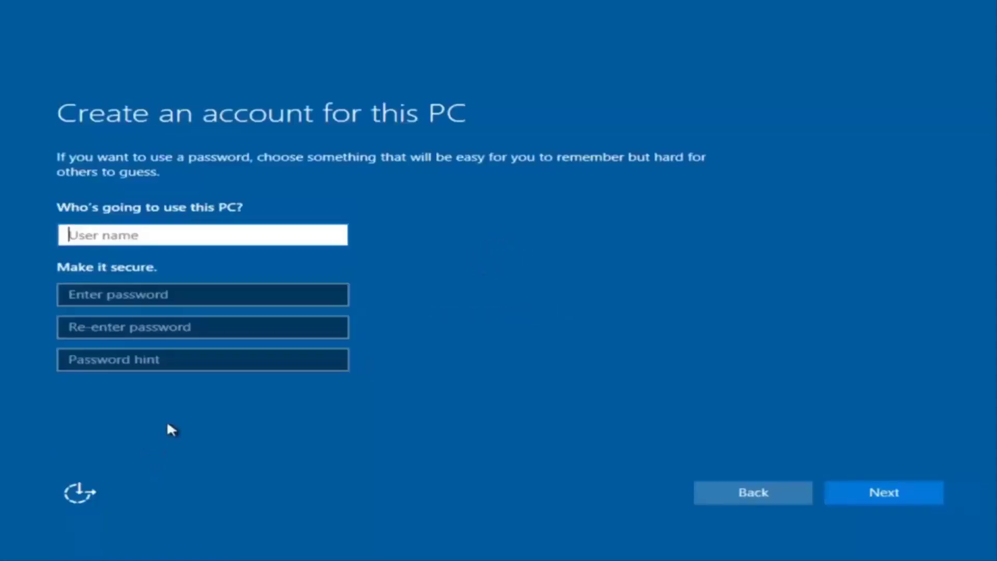
type("exam[pl")
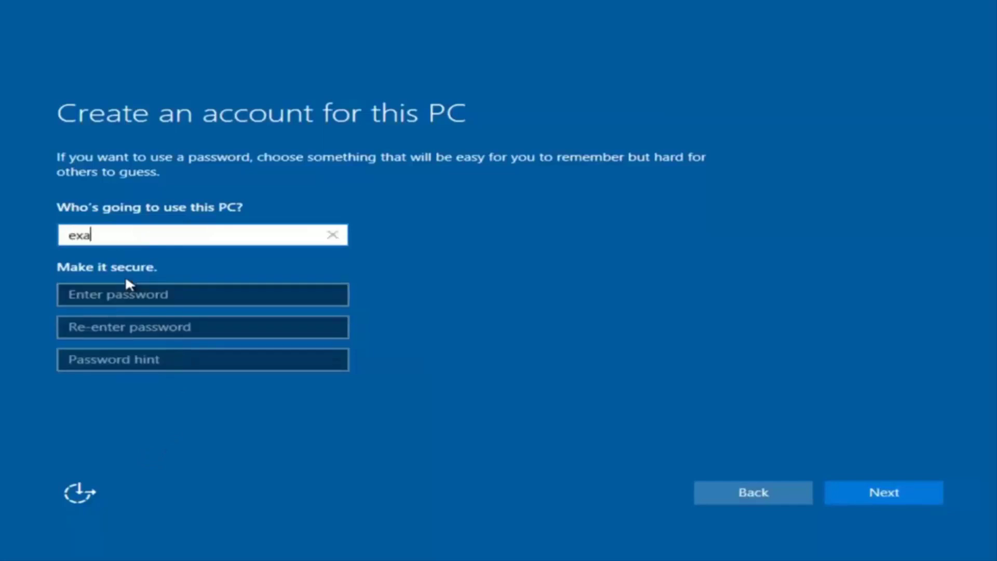
key("BackSpace")
key("BackSpace")
key("BackSpace")
type("[pl")
key("BackSpace")
key("BackSpace")
key("BackSpace")
type("ple")
Step: Enter the account password twice with hint 'pass' and create the account
left_click(125, 296)
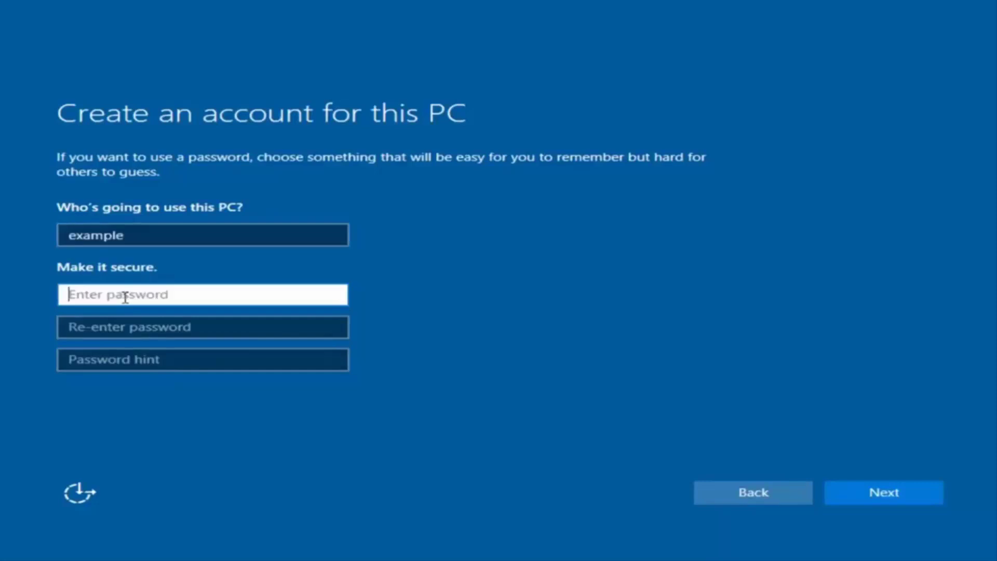
type("••••••••")
left_click(196, 326)
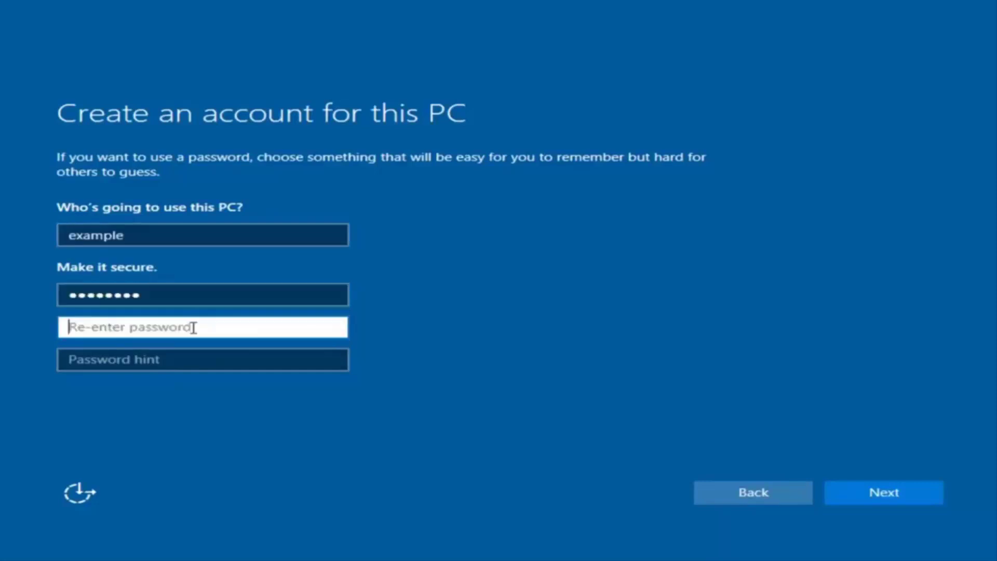
type("••••••••")
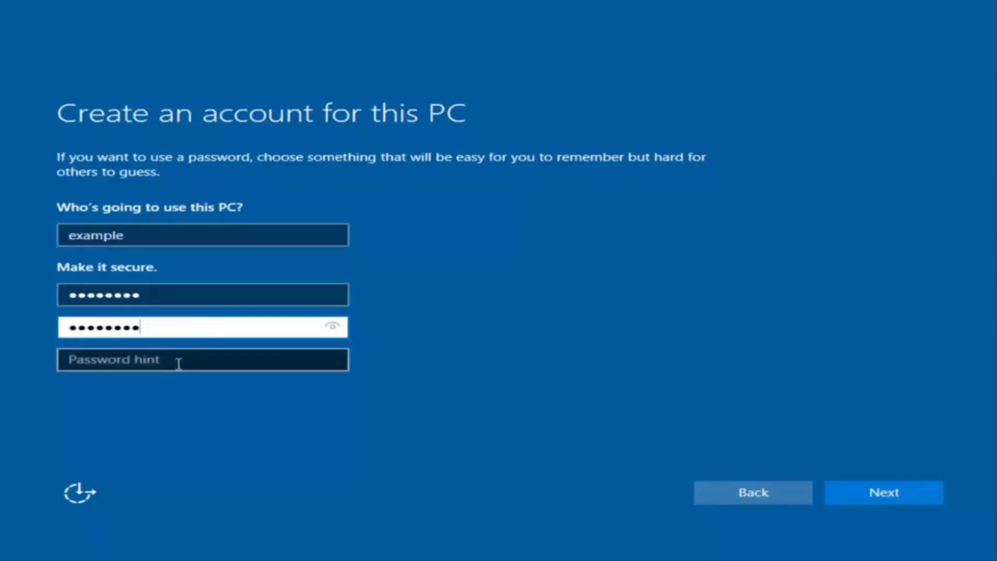
left_click(182, 364)
type("pass")
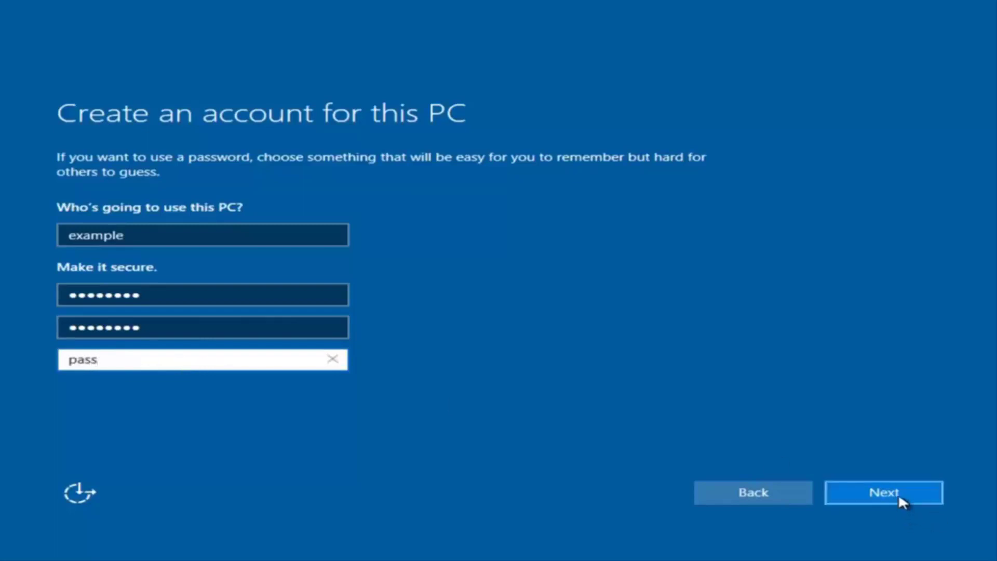
left_click(900, 493)
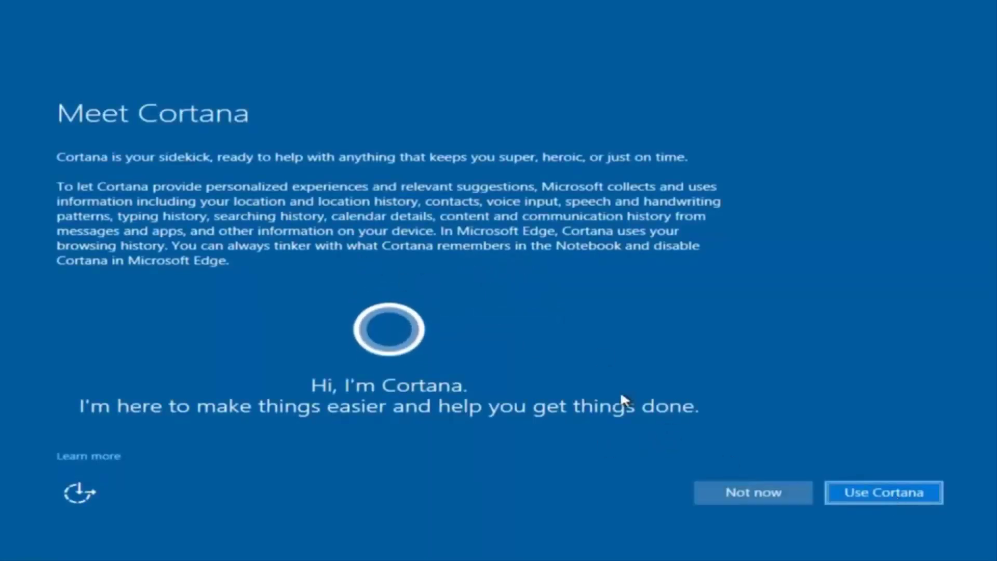
Step: Decline Cortana for now and dismiss the network discoverability prompt
left_click(733, 491)
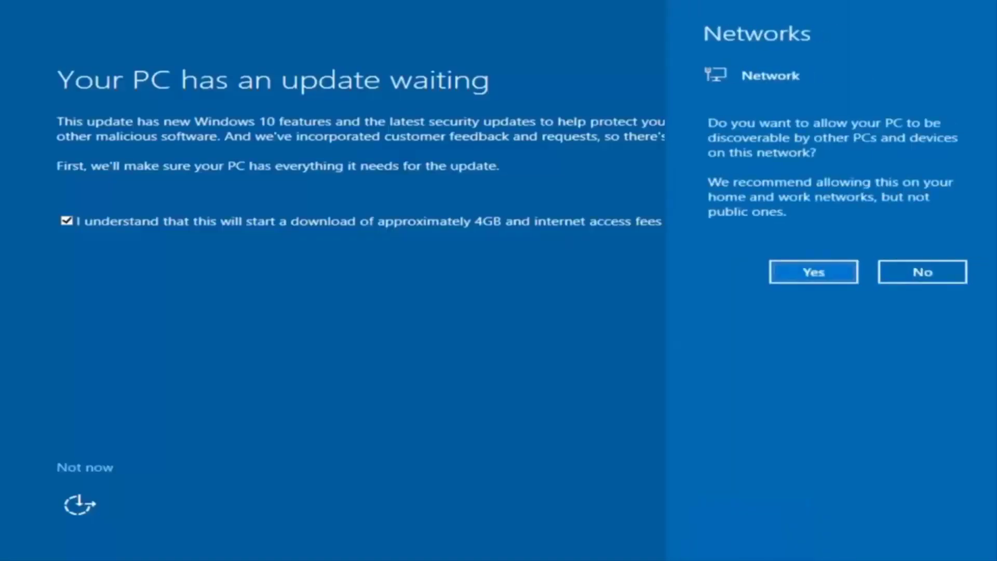
left_click(447, 402)
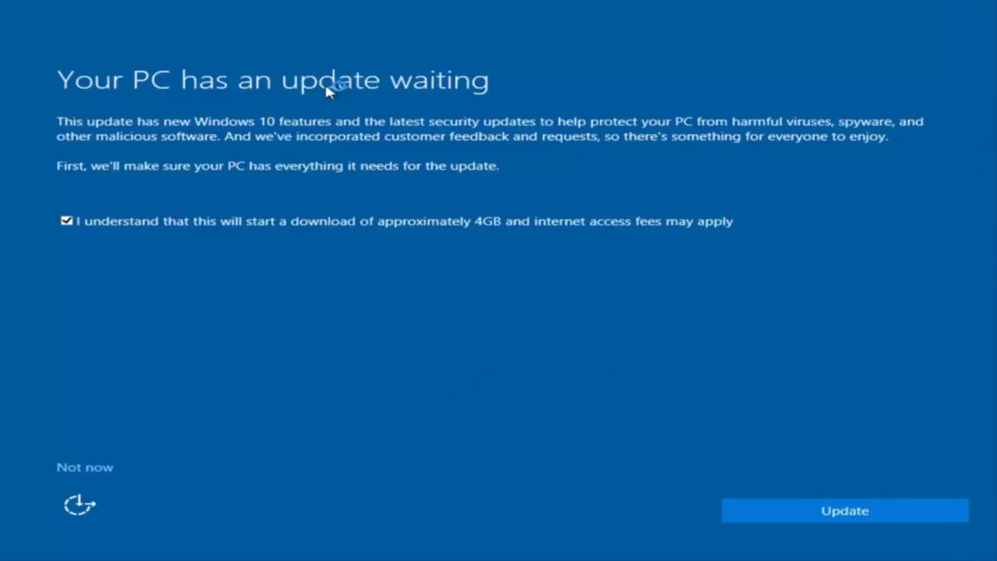
Step: Postpone the waiting 4GB update with Not now to reach the desktop
left_click(85, 466)
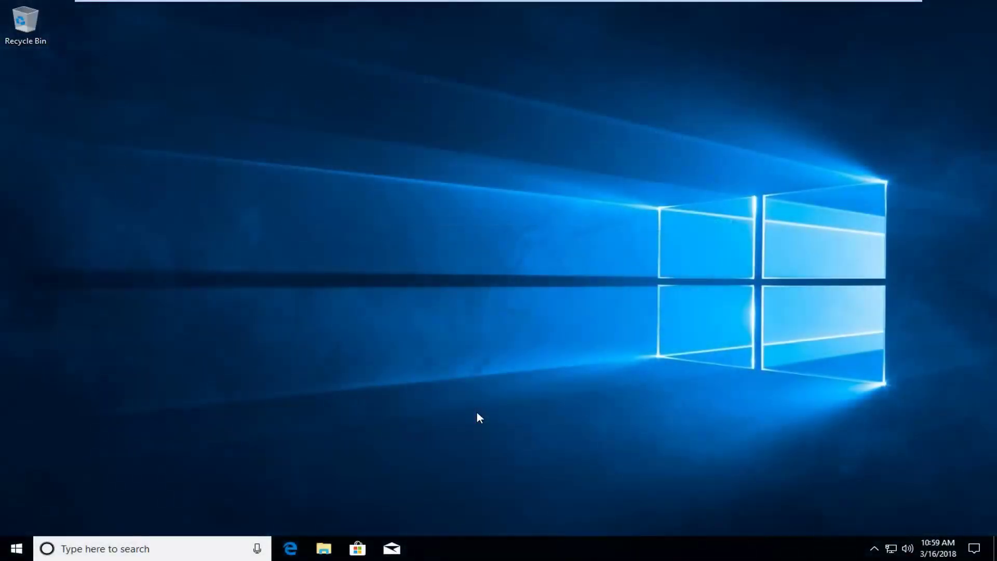